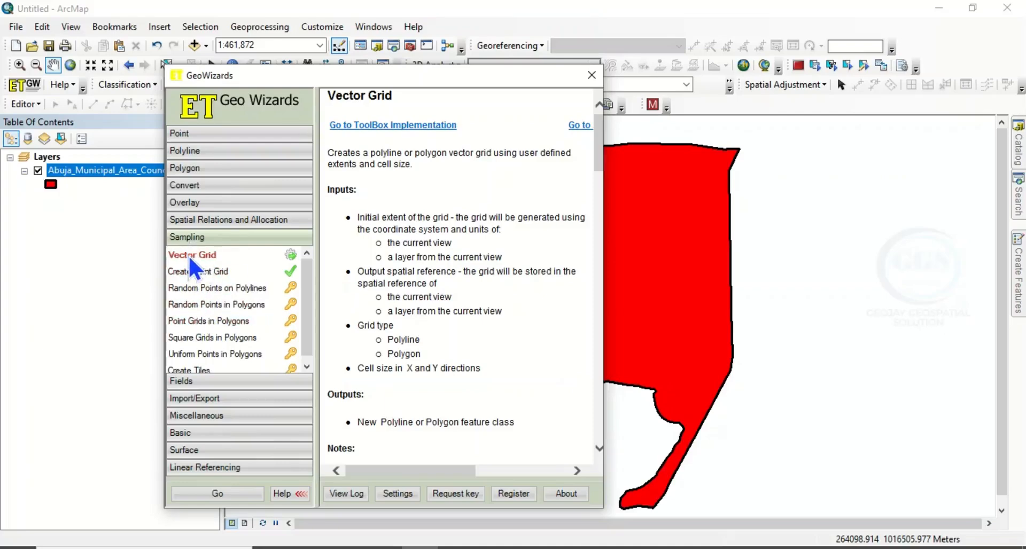
# - Start a Vector Grid using Abuja_Municipal_Area_Council1 as the extent source and GRID2 in the EXERCISE folder as the output
pyautogui.doubleClick(189, 256)
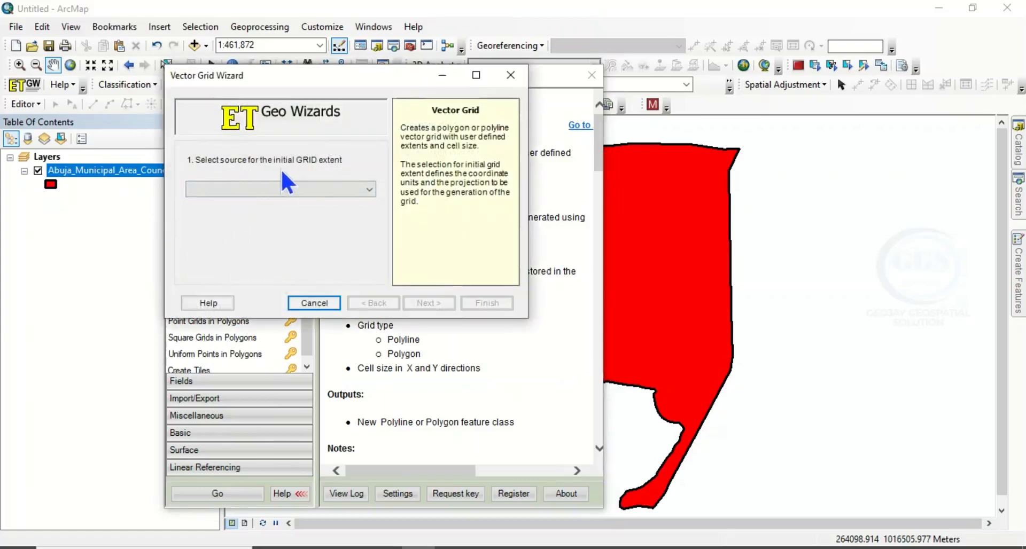
pyautogui.click(367, 190)
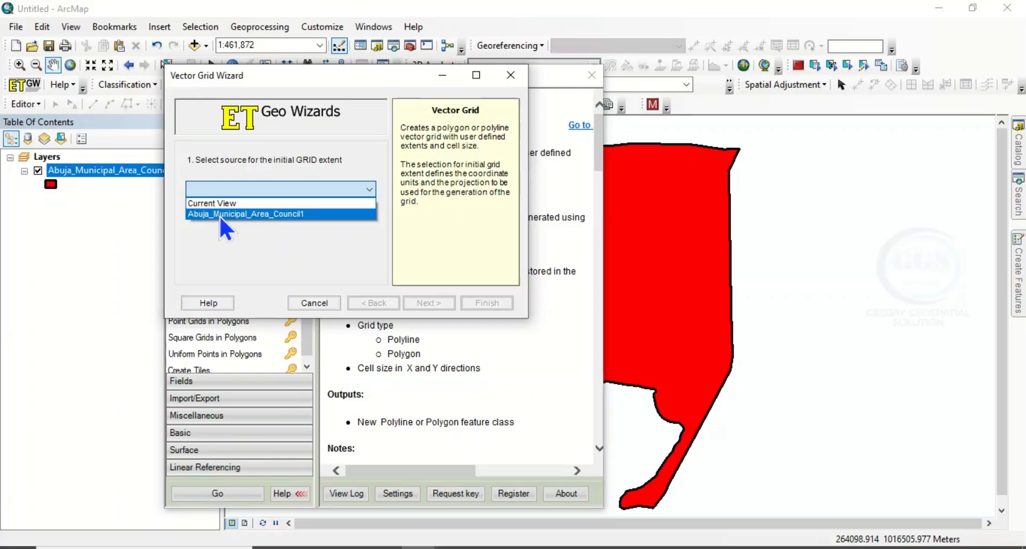
pyautogui.click(234, 214)
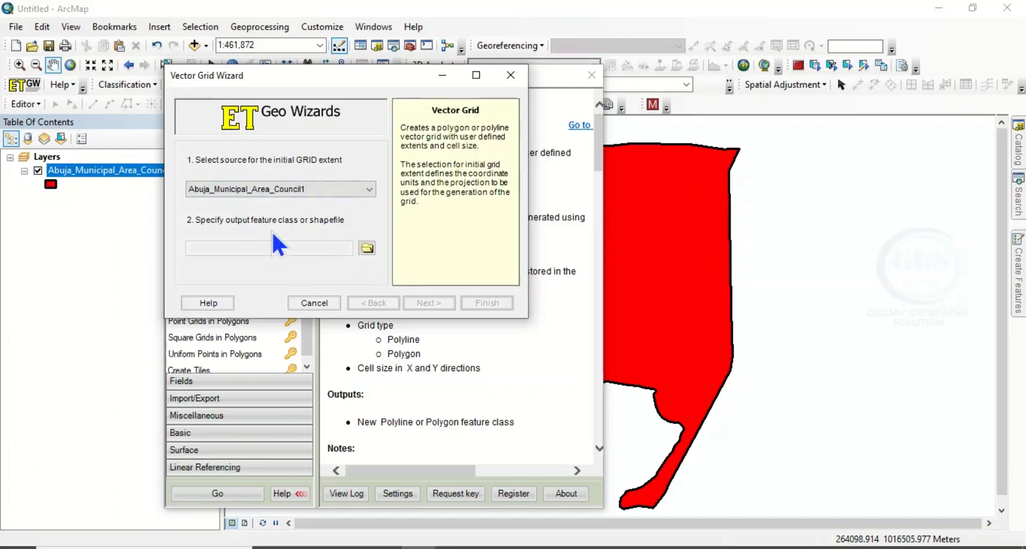
pyautogui.click(367, 248)
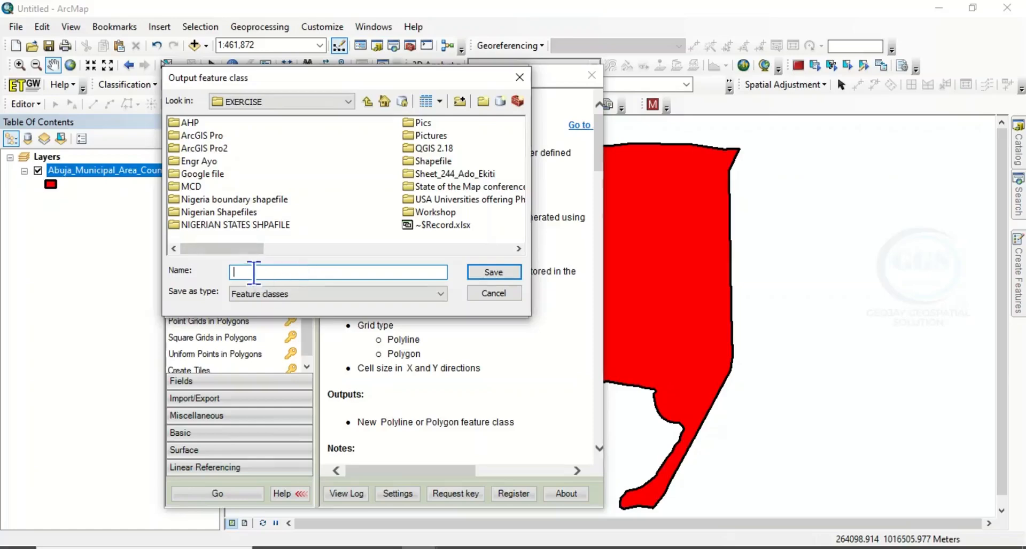
pyautogui.write('GRID2')
pyautogui.click(493, 271)
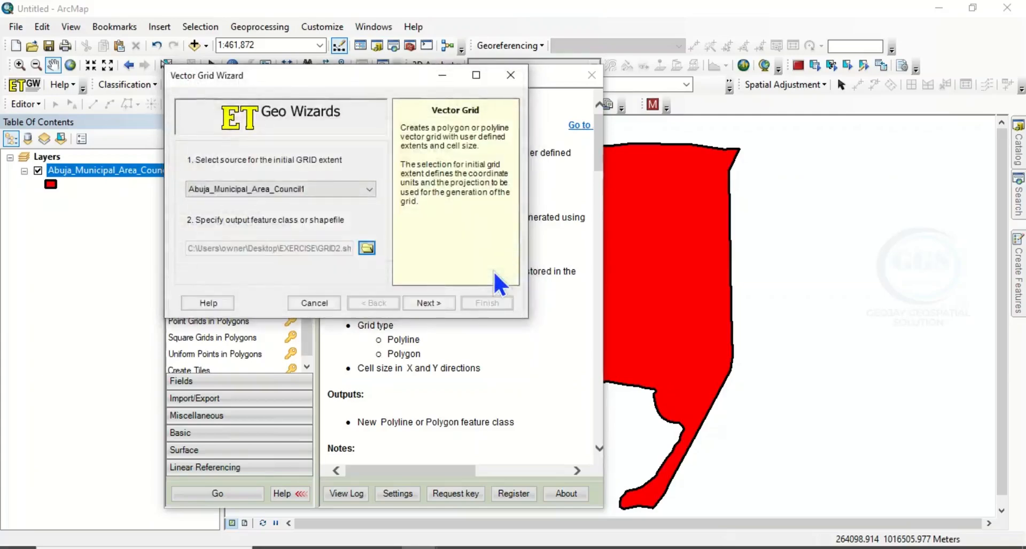
pyautogui.click(427, 303)
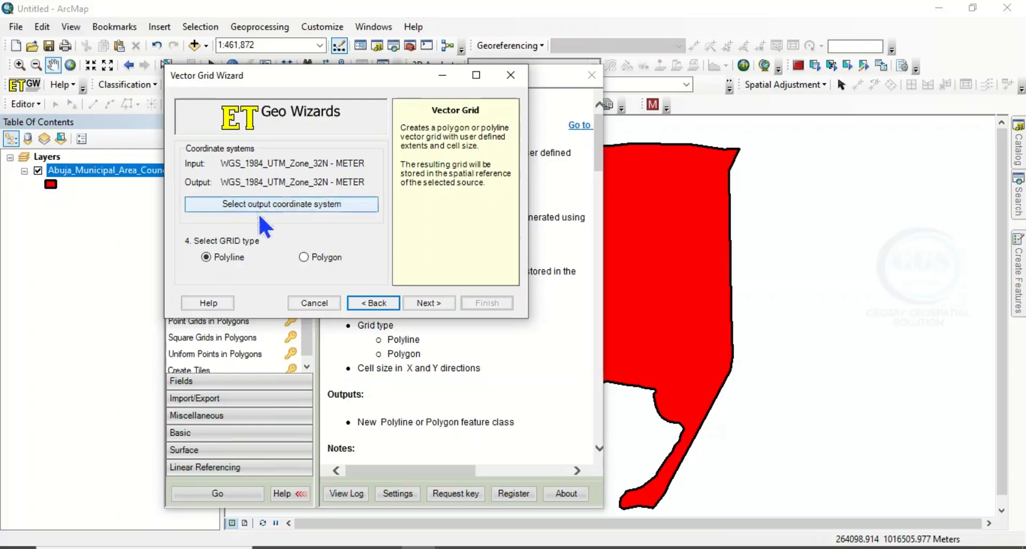
# - Generate the grid as polygons with X and Y cell sizes of 1000 meters, then close the GeoWizards dialog
pyautogui.click(303, 257)
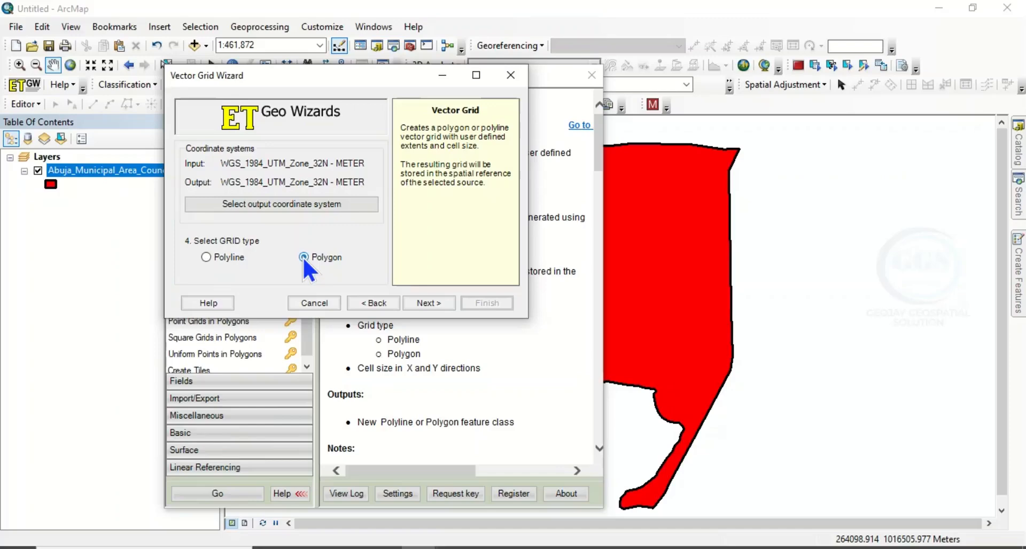
pyautogui.click(425, 303)
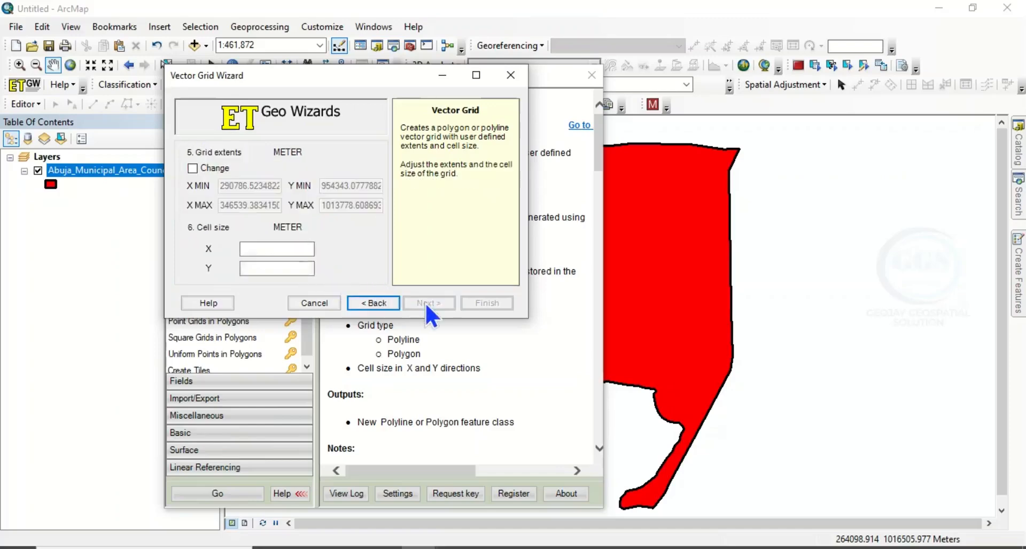
pyautogui.click(248, 247)
pyautogui.click(256, 248)
pyautogui.write('1000')
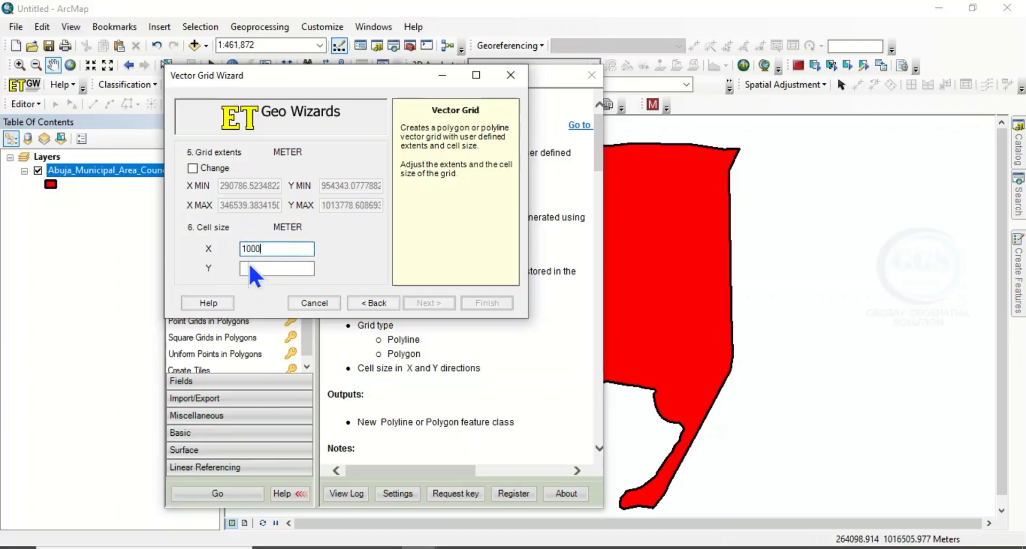
pyautogui.click(249, 265)
pyautogui.write('10')
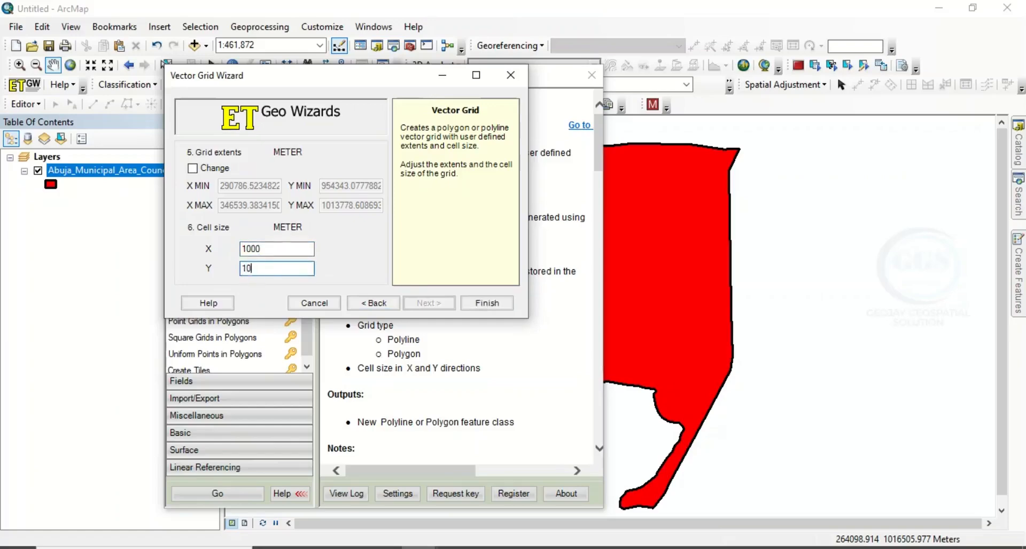
pyautogui.write('00')
pyautogui.click(487, 306)
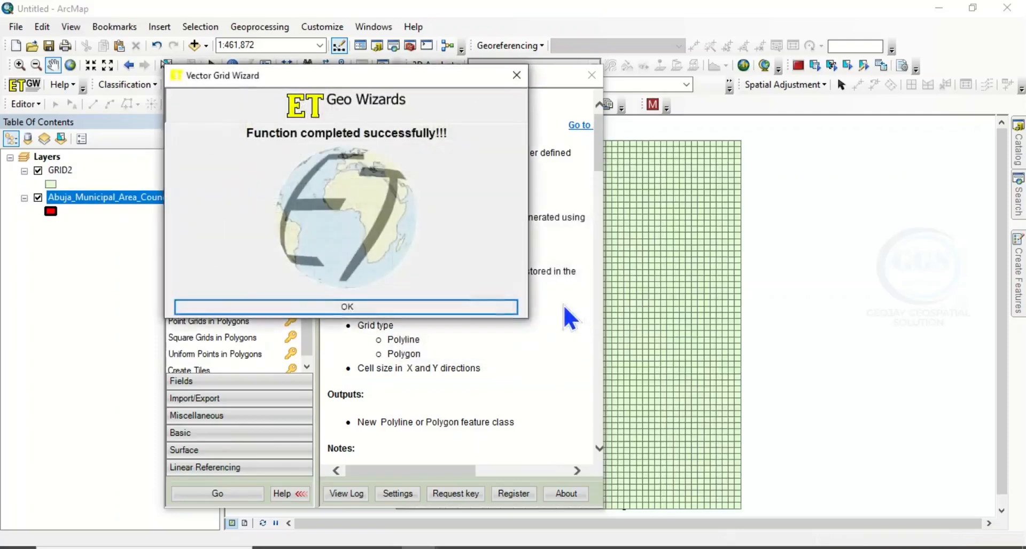
pyautogui.click(342, 307)
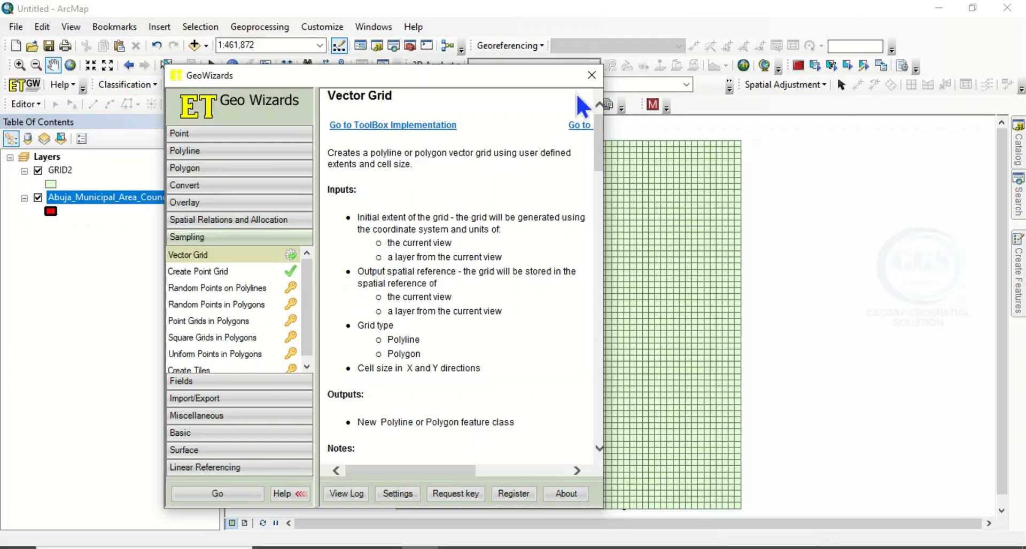
pyautogui.click(594, 77)
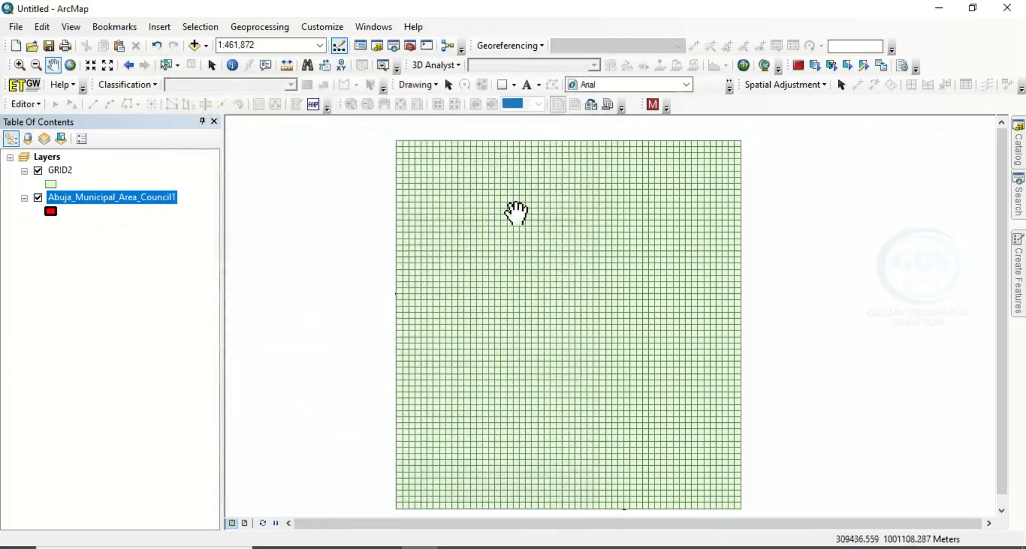
# - Symbolize the GRID2 layer with no fill color, an outline width of 2 and a black outline
pyautogui.scroll(2, 591, 298)
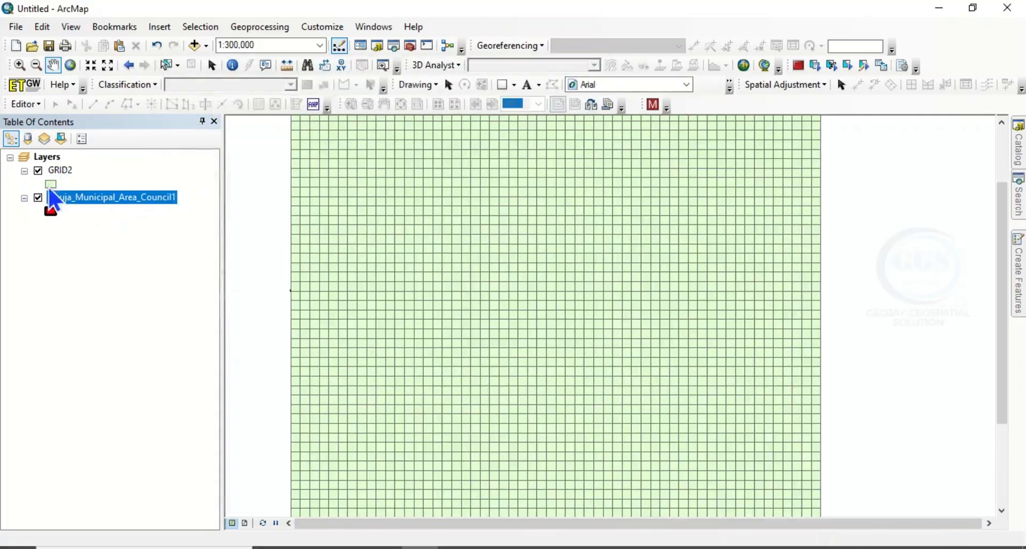
pyautogui.click(50, 184)
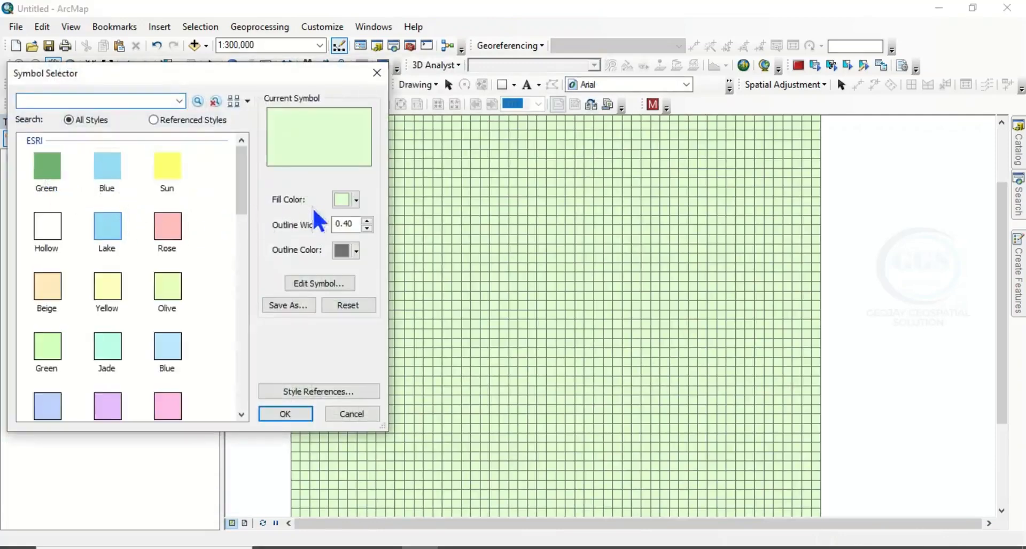
pyautogui.click(355, 199)
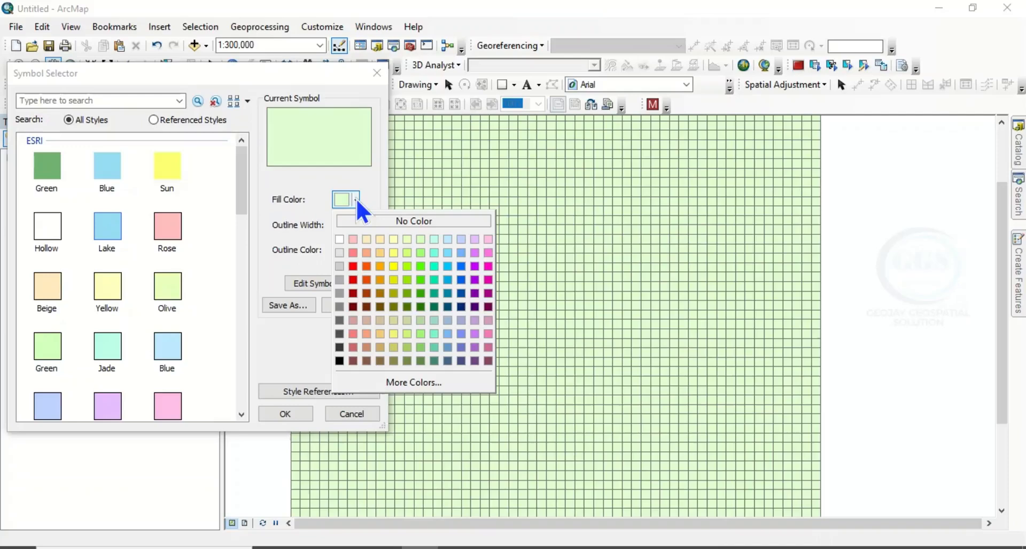
pyautogui.click(373, 221)
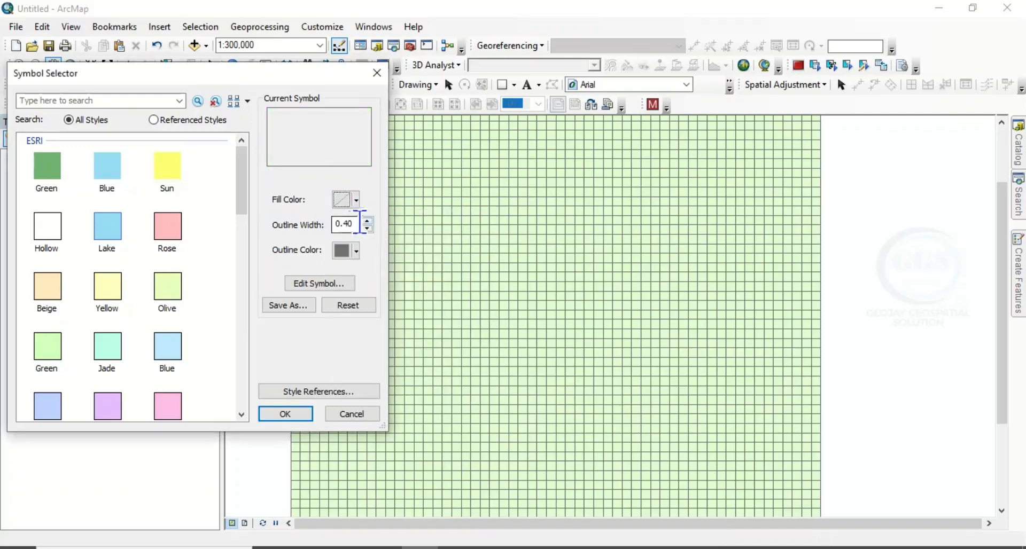
pyautogui.click(367, 220)
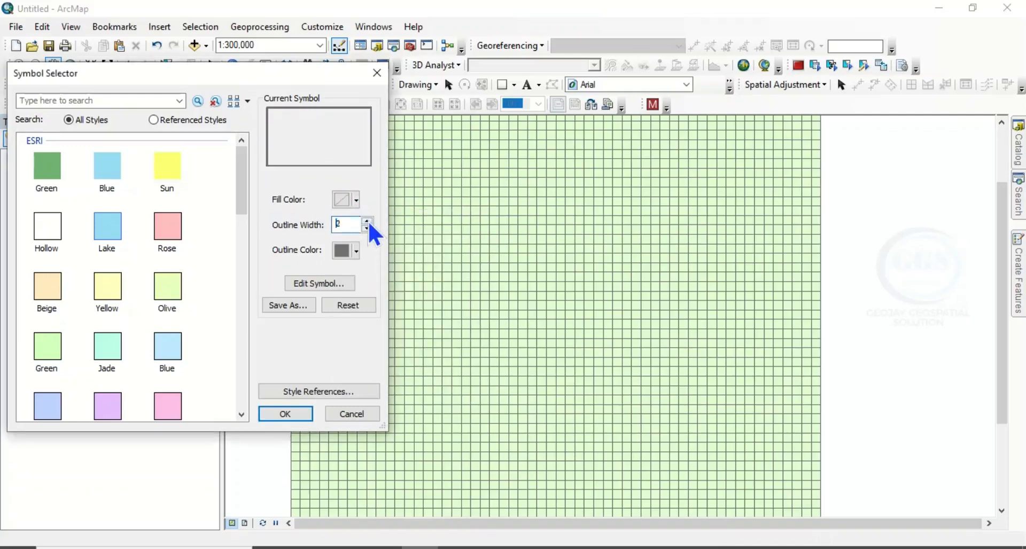
pyautogui.click(356, 251)
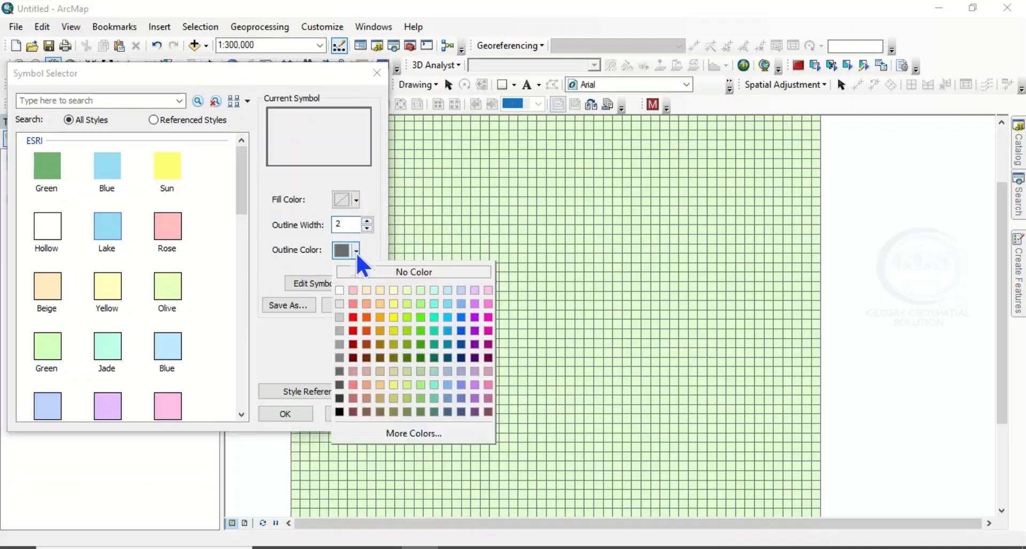
pyautogui.click(340, 412)
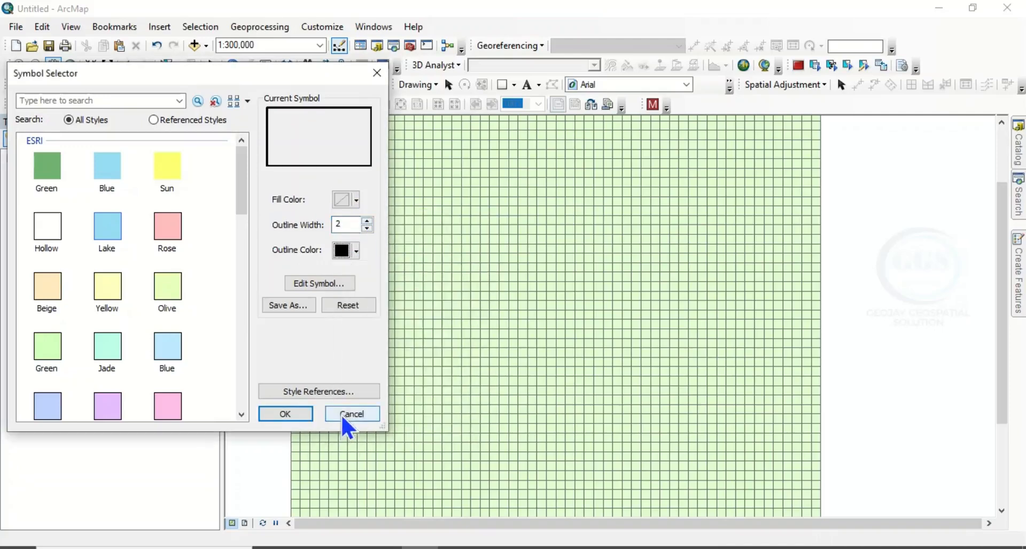
pyautogui.click(287, 414)
# - Measure the length of one GRID2 cell's vertical side between its corner endpoints, then close the measurement window
pyautogui.scroll(1, 624, 275)
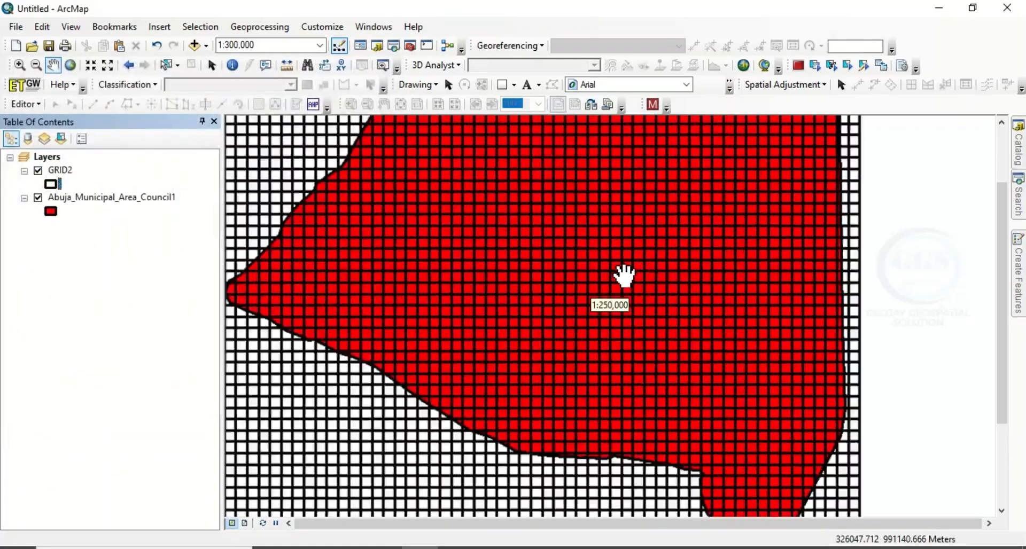
pyautogui.scroll(3, 625, 275)
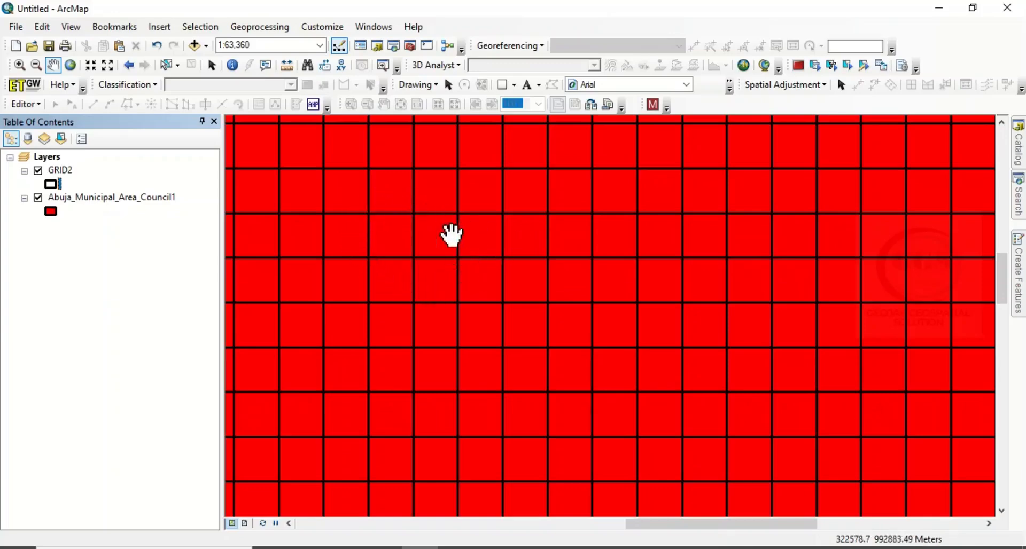
pyautogui.click(288, 67)
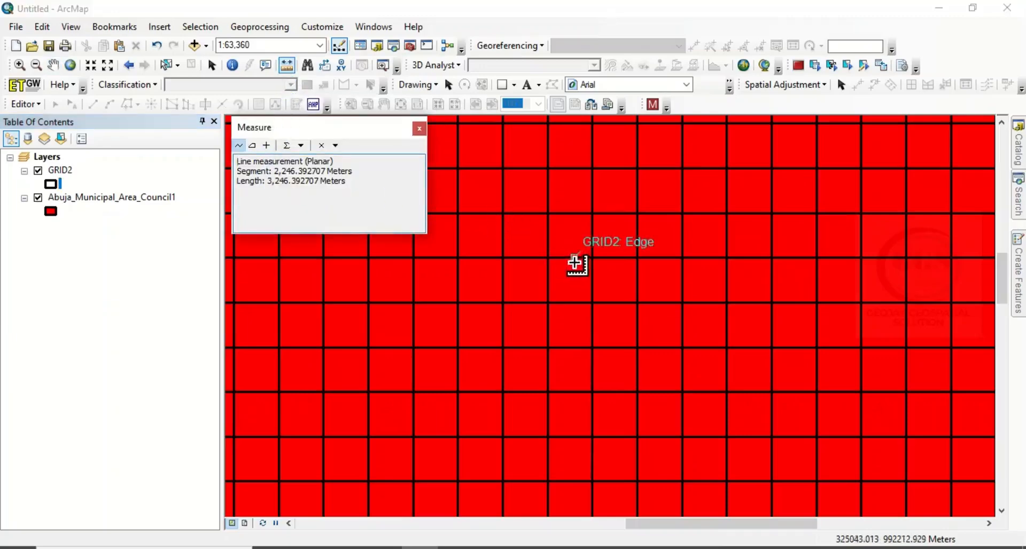
pyautogui.click(593, 258)
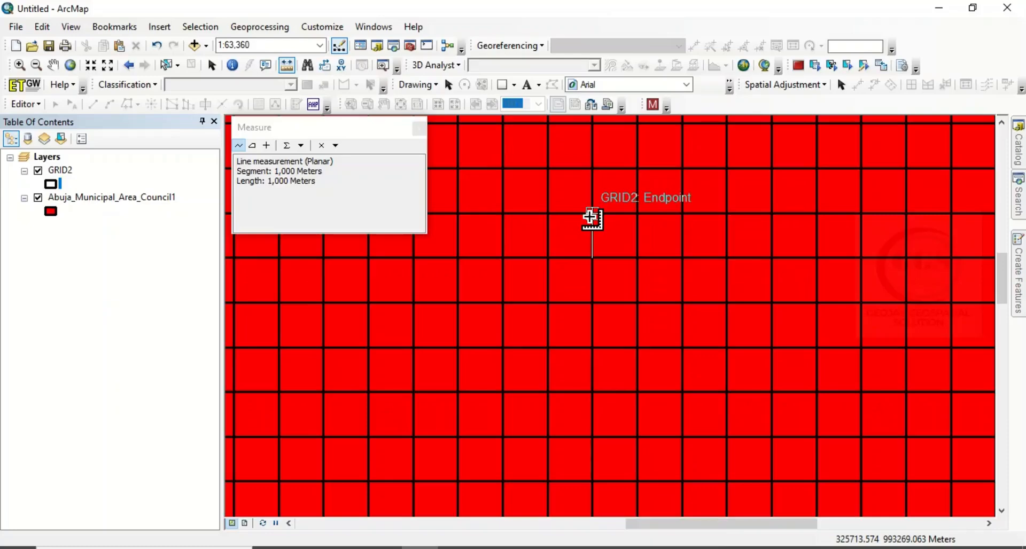
pyautogui.click(592, 215)
pyautogui.doubleClick(593, 214)
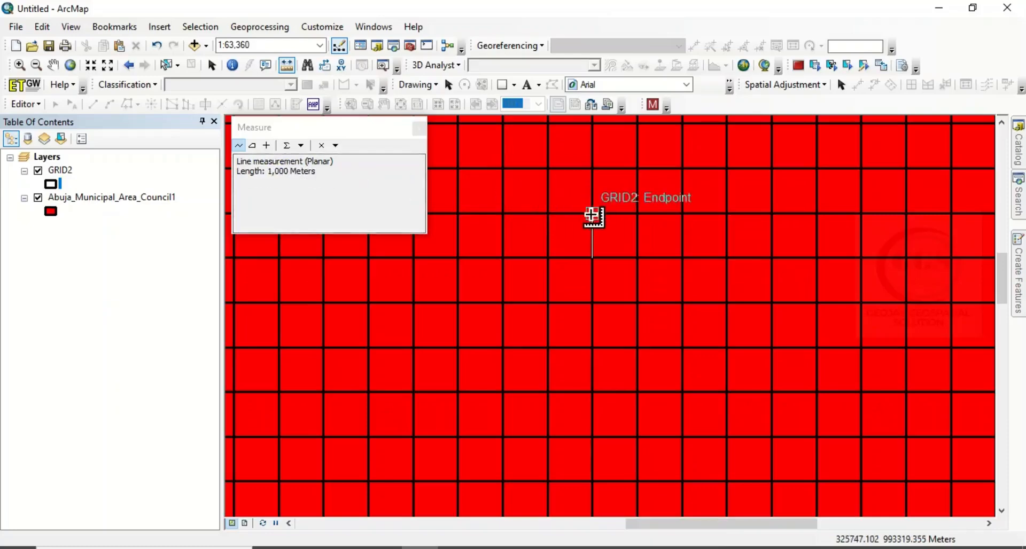
pyautogui.click(419, 129)
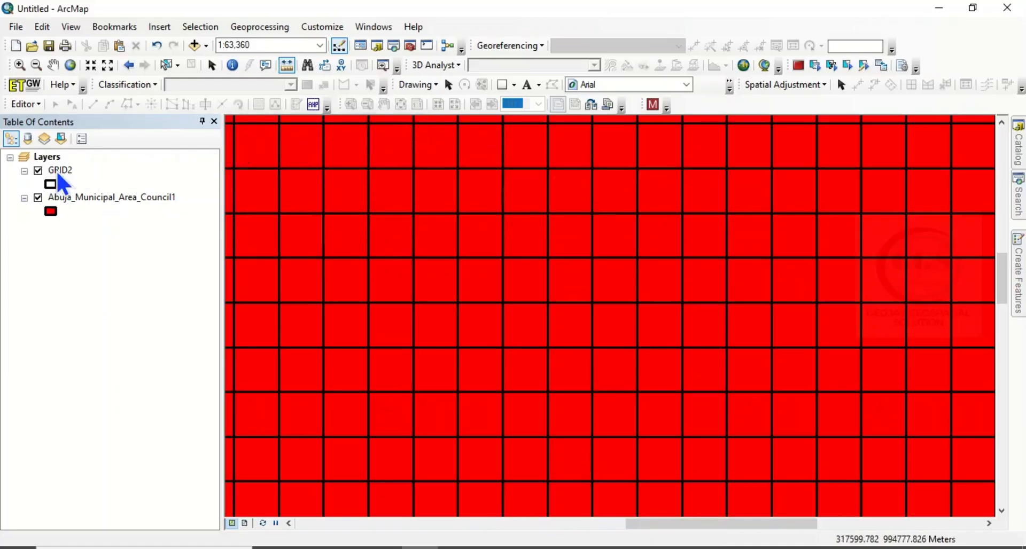
# - Examine the ET_ID and ET_Index values in the GRID2 attribute table, then close the table
pyautogui.rightClick(56, 171)
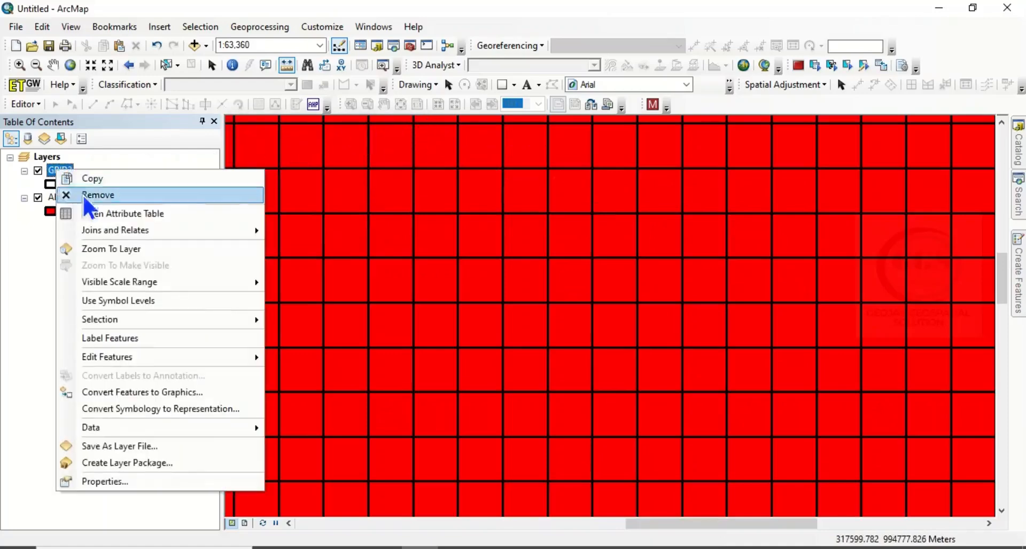
pyautogui.click(121, 216)
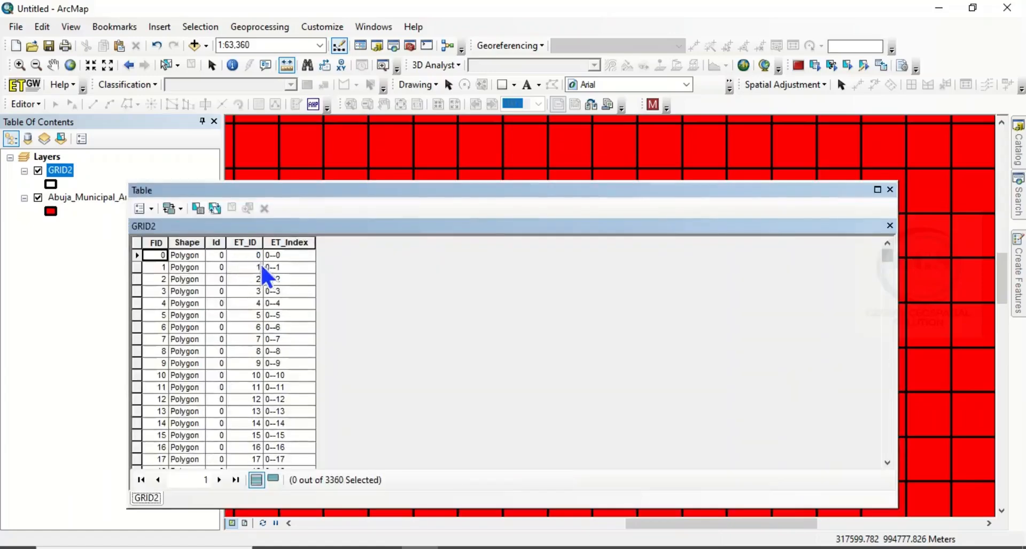
pyautogui.scroll(-20, 289, 297)
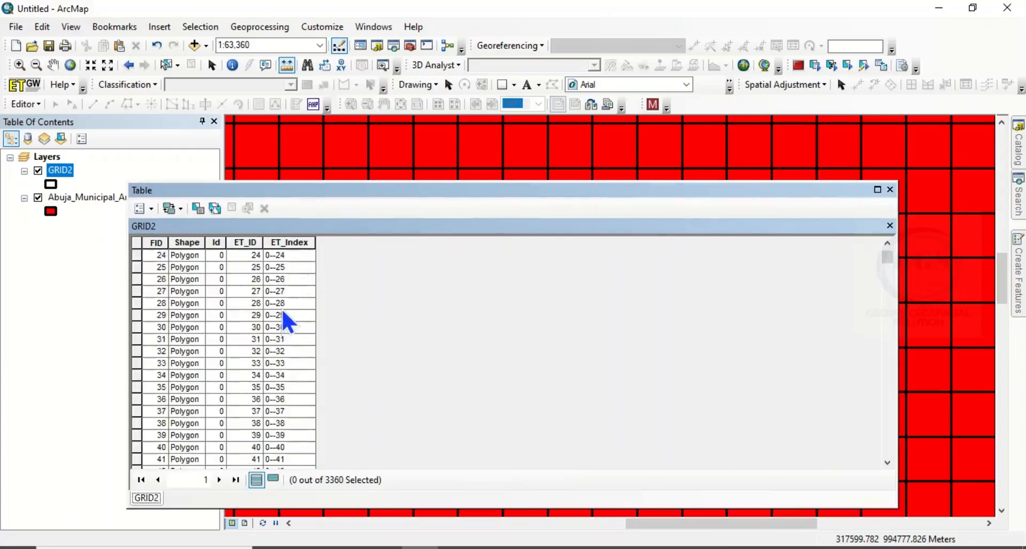
pyautogui.scroll(-16, 279, 308)
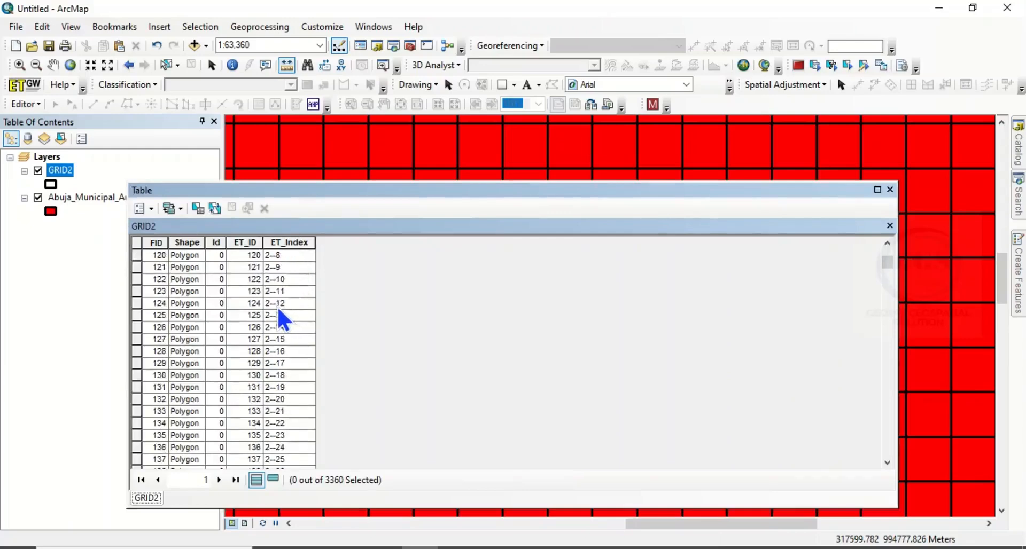
pyautogui.scroll(3, 277, 306)
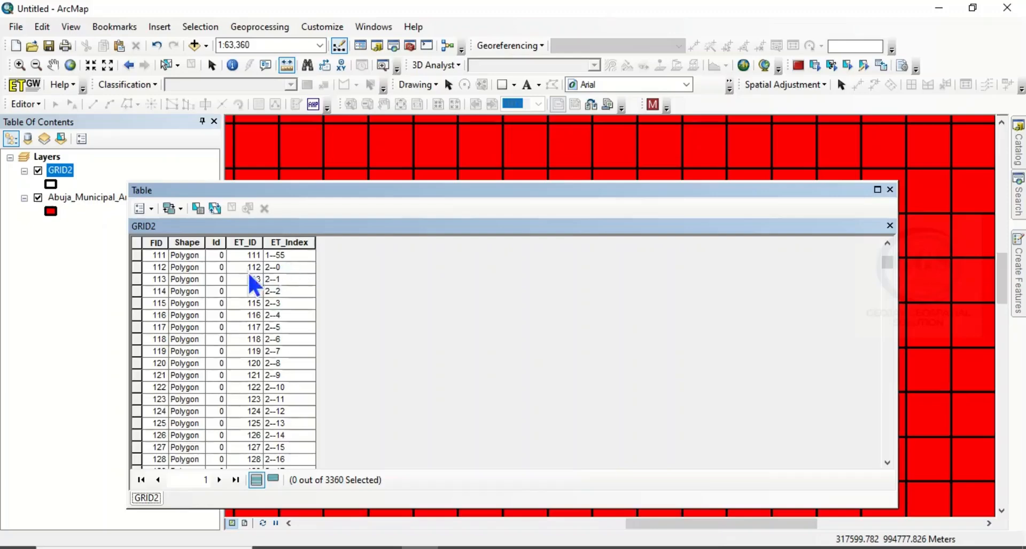
pyautogui.click(889, 190)
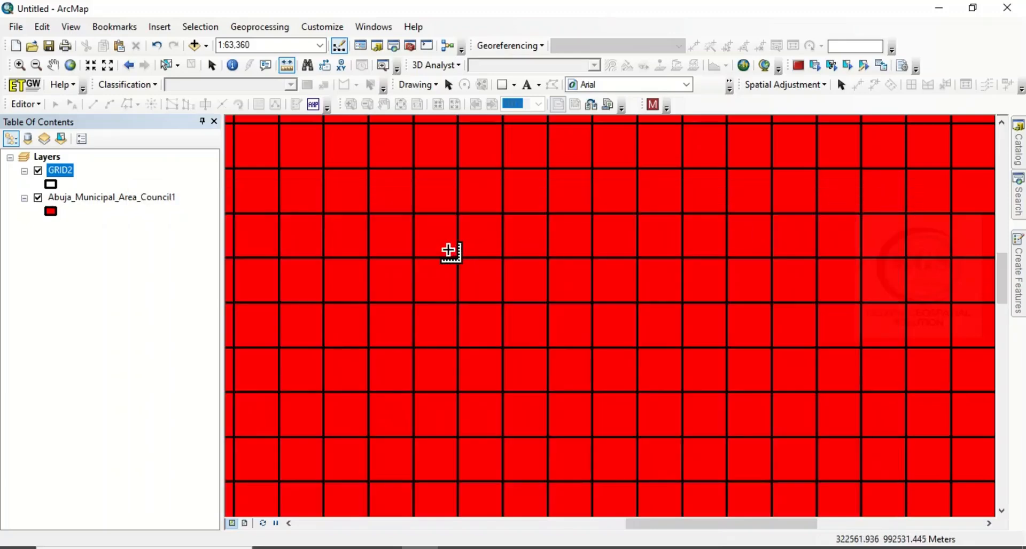